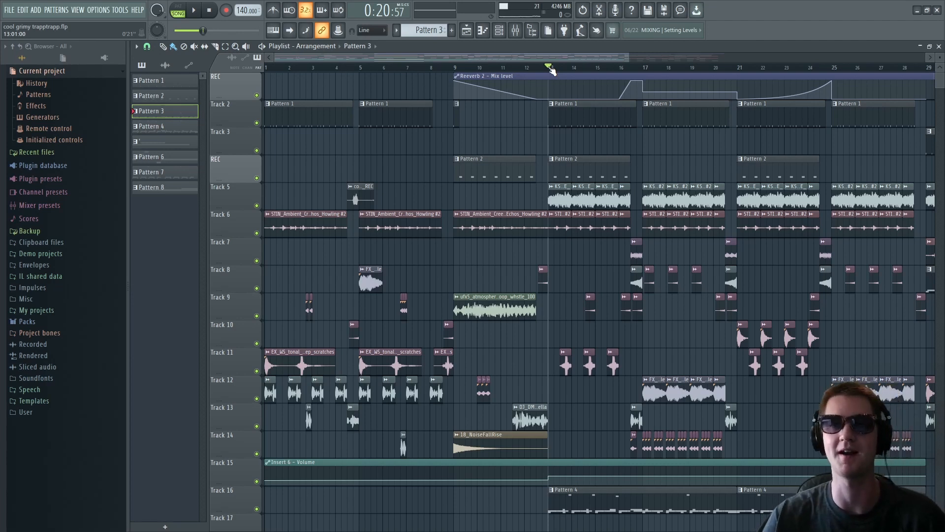
Step: Play back the arrangement from bar 13 and stop the playback
{"action": "key", "text": "space"}
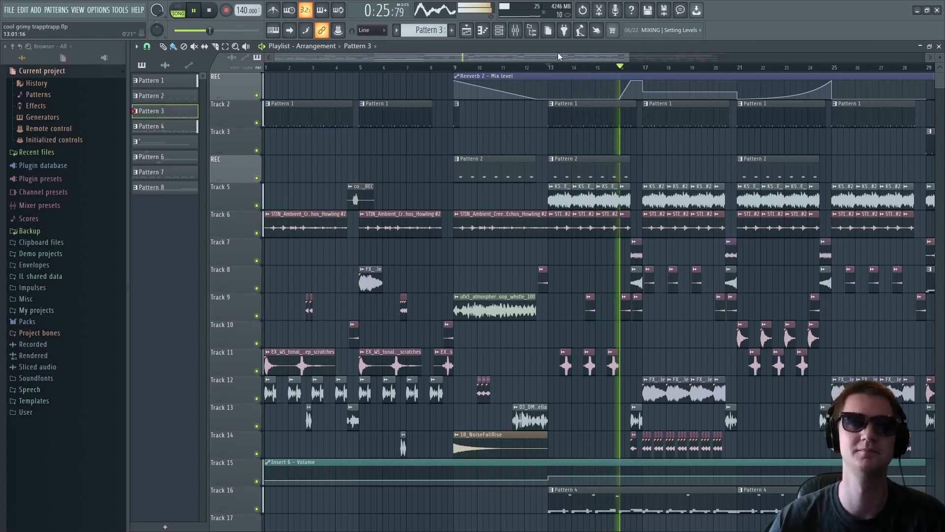
{"action": "key", "text": "space"}
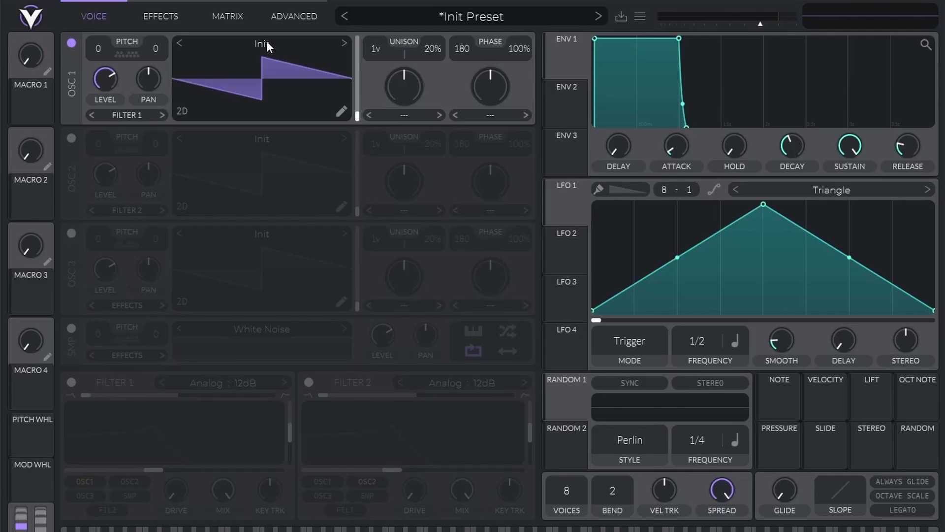
Step: In Vital, load the Airy Woo Mudpie wavetable into oscillator 1 and raise its wavetable position to the maximum
{"action": "left_click", "coordinate": [267, 40]}
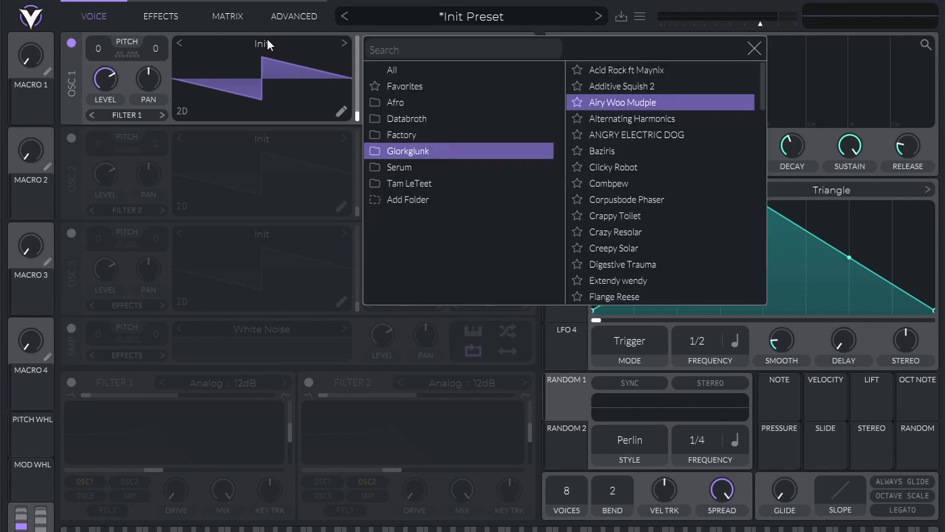
{"action": "double_click", "coordinate": [622, 101]}
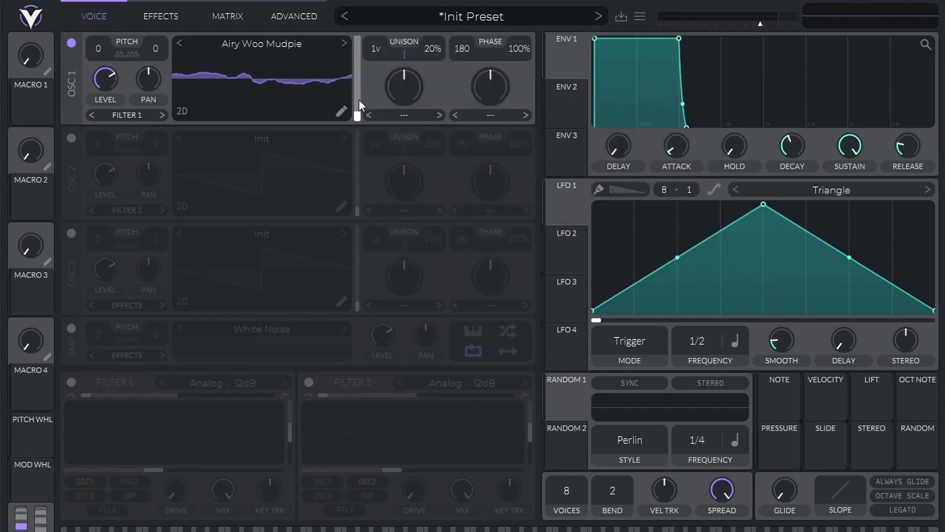
{"action": "left_click_drag", "start_coordinate": [358, 110], "coordinate": [367, 7]}
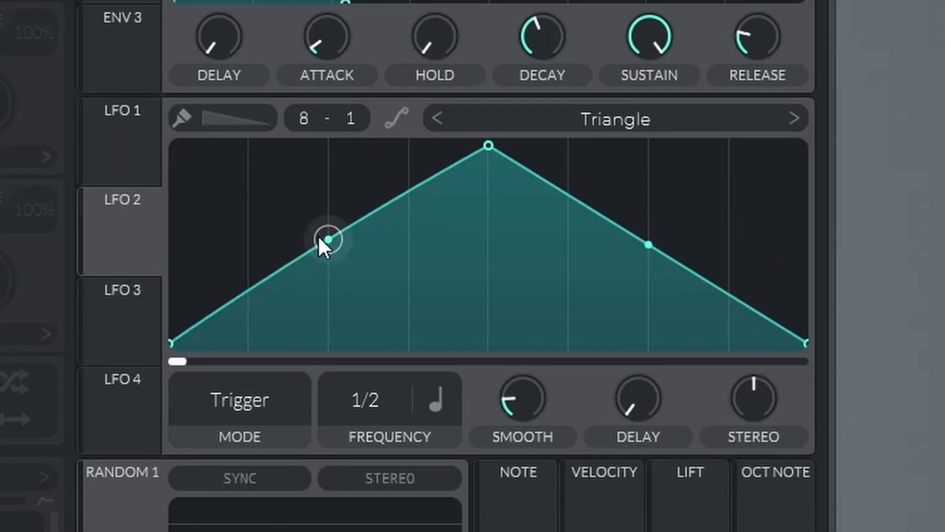
Step: Bend the slopes of LFO 2's triangle so the rise bulges outward and the fall sags inward
{"action": "left_click_drag", "start_coordinate": [673, 258], "coordinate": [633, 282]}
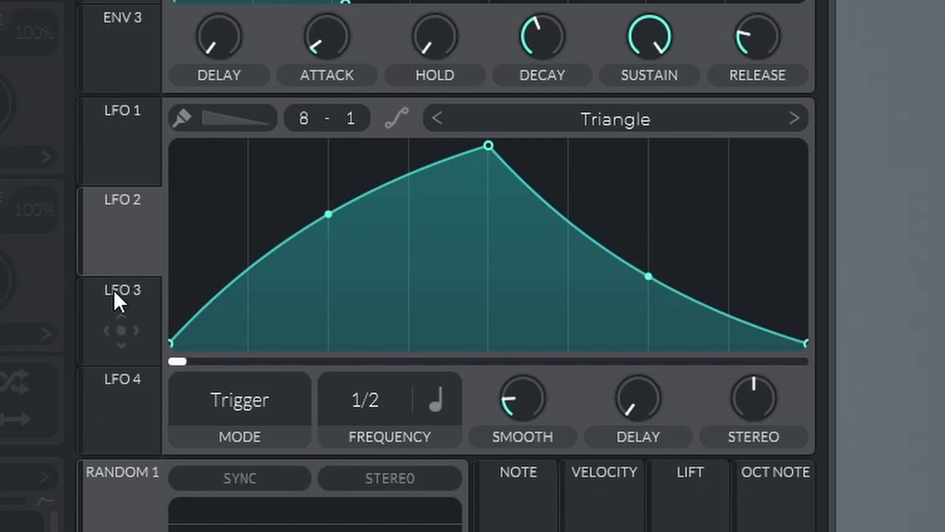
Step: Reshape LFO 1 into a straight descending ramp with its peak at the start, and set its frequency to 1/4
{"action": "left_click", "coordinate": [152, 134]}
{"action": "left_click_drag", "start_coordinate": [485, 147], "coordinate": [172, 145]}
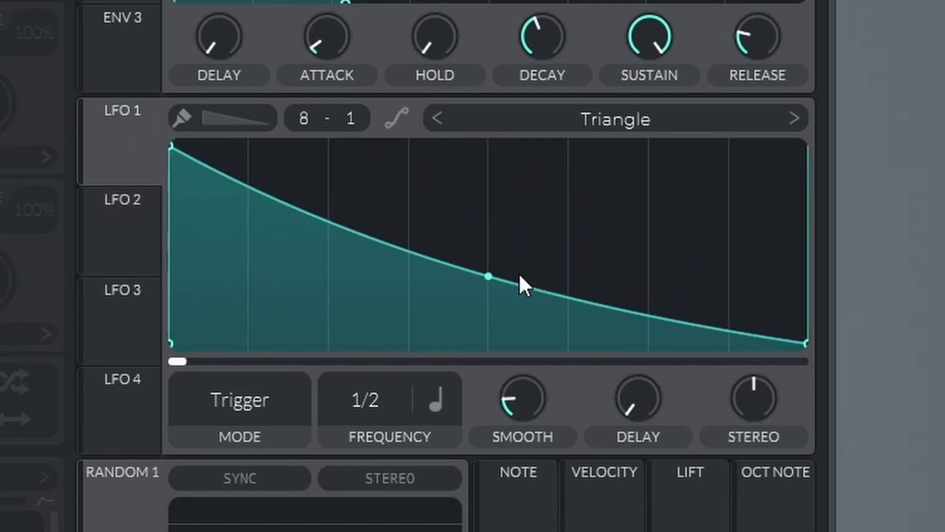
{"action": "left_click_drag", "start_coordinate": [490, 276], "coordinate": [499, 253]}
{"action": "double_click", "coordinate": [498, 251]}
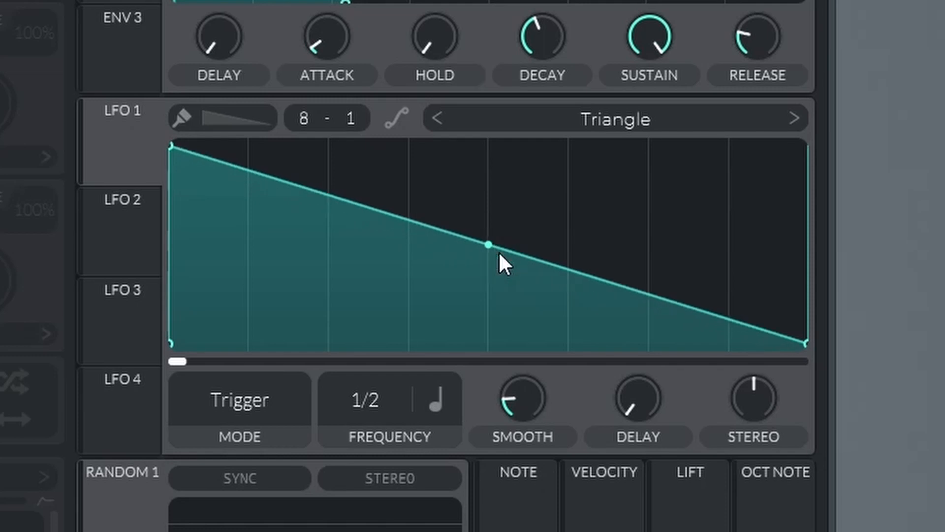
{"action": "left_click_drag", "start_coordinate": [406, 418], "coordinate": [387, 367]}
Step: Set LFO 2's frequency to 1/4 and compare its shape with LFO 1's
{"action": "left_click", "coordinate": [155, 242]}
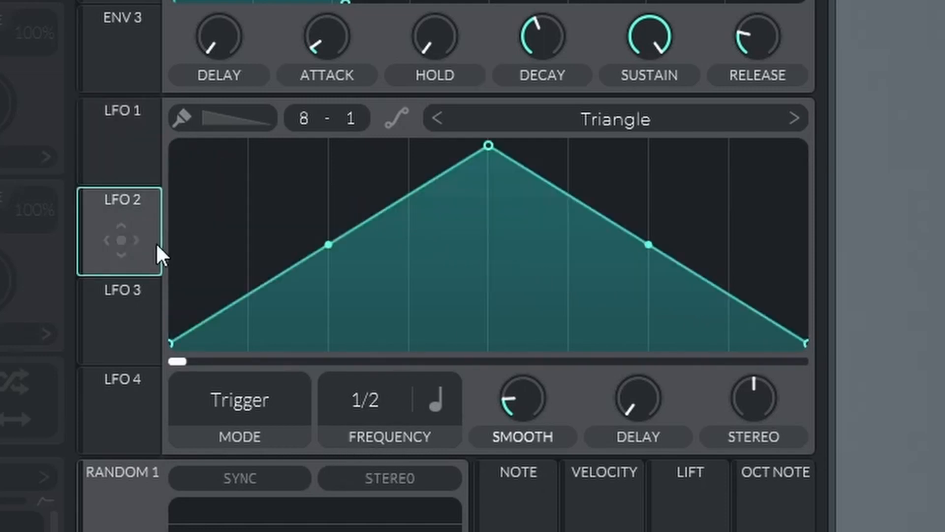
{"action": "left_click_drag", "start_coordinate": [369, 407], "coordinate": [378, 389]}
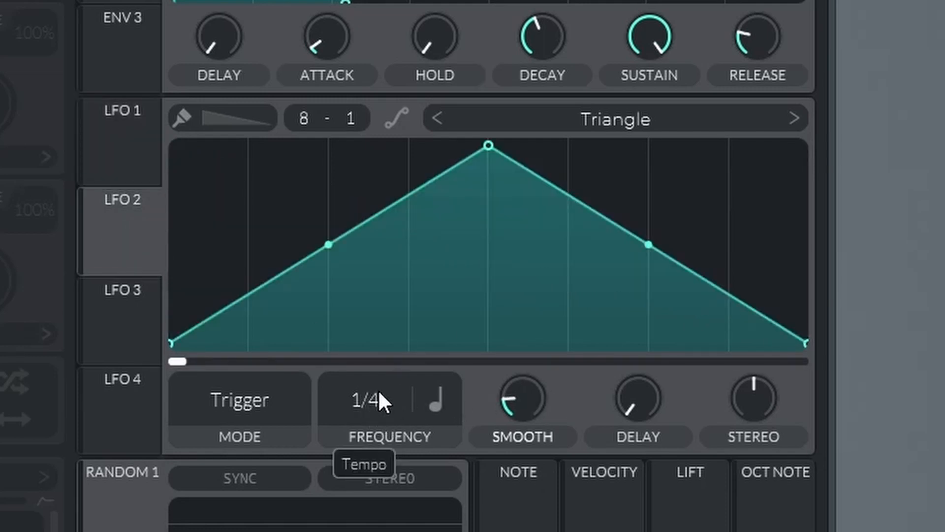
{"action": "left_click", "coordinate": [126, 160]}
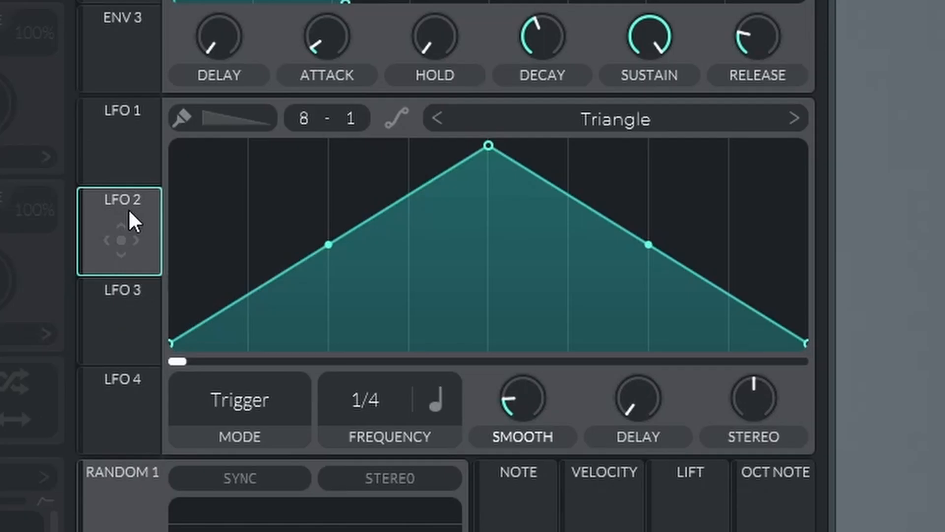
{"action": "left_click", "coordinate": [123, 163]}
{"action": "left_click", "coordinate": [122, 212]}
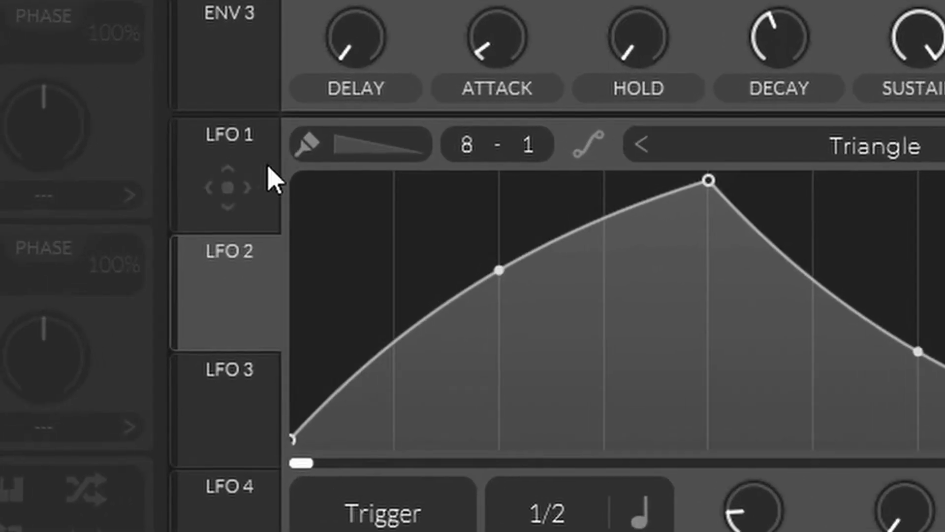
Step: Reset the bend in LFO 1's descending curve to a straight line and return to LFO 2
{"action": "left_click", "coordinate": [213, 184]}
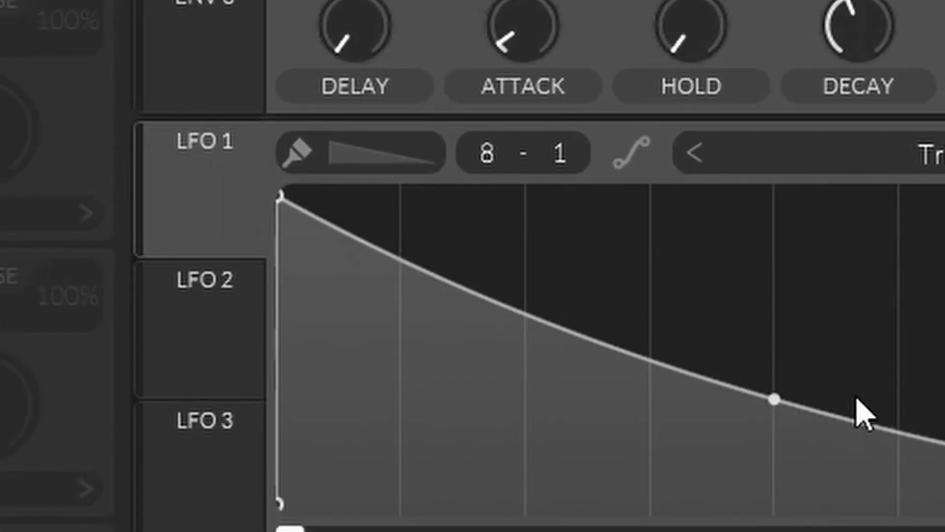
{"action": "left_click_drag", "start_coordinate": [784, 385], "coordinate": [792, 362]}
{"action": "double_click", "coordinate": [792, 362]}
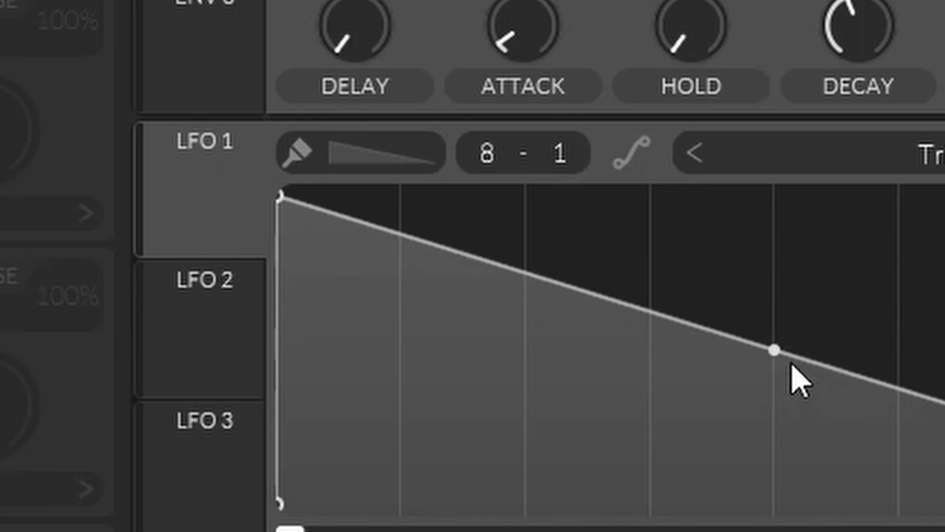
{"action": "left_click", "coordinate": [222, 333]}
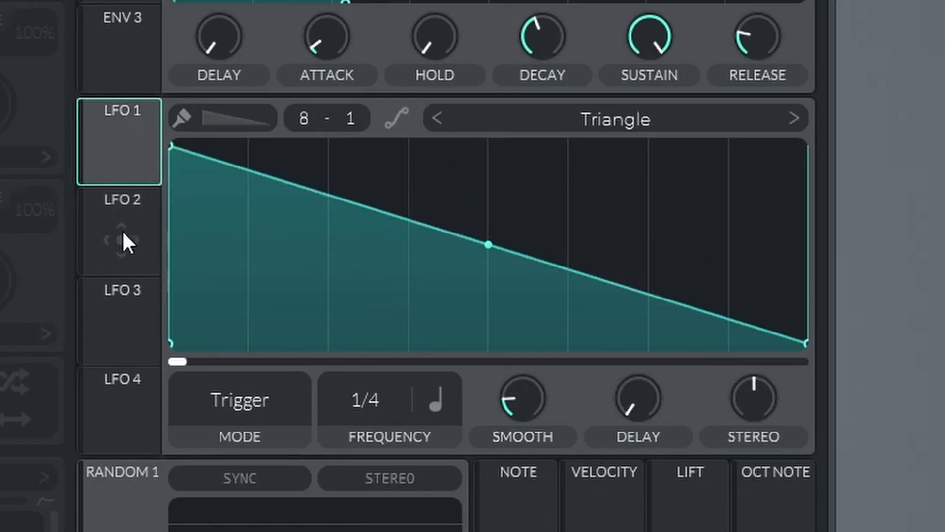
Step: Curve LFO 2's triangle by bending the rising slope upward and the falling slope downward
{"action": "left_click", "coordinate": [123, 236]}
{"action": "left_click_drag", "start_coordinate": [330, 250], "coordinate": [364, 231]}
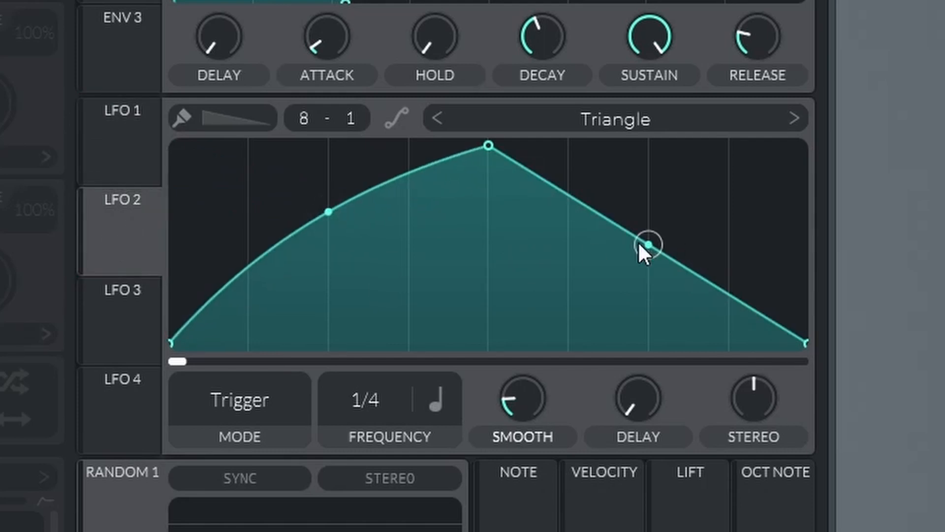
{"action": "left_click_drag", "start_coordinate": [639, 245], "coordinate": [644, 284]}
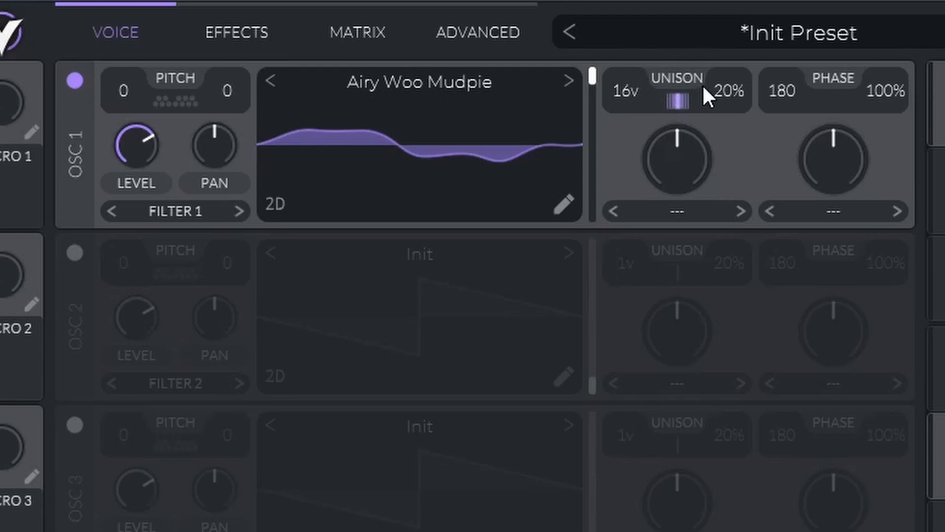
Step: Lower oscillator 1's unison detune to 3% with 16 voices
{"action": "left_click_drag", "start_coordinate": [703, 87], "coordinate": [729, 103]}
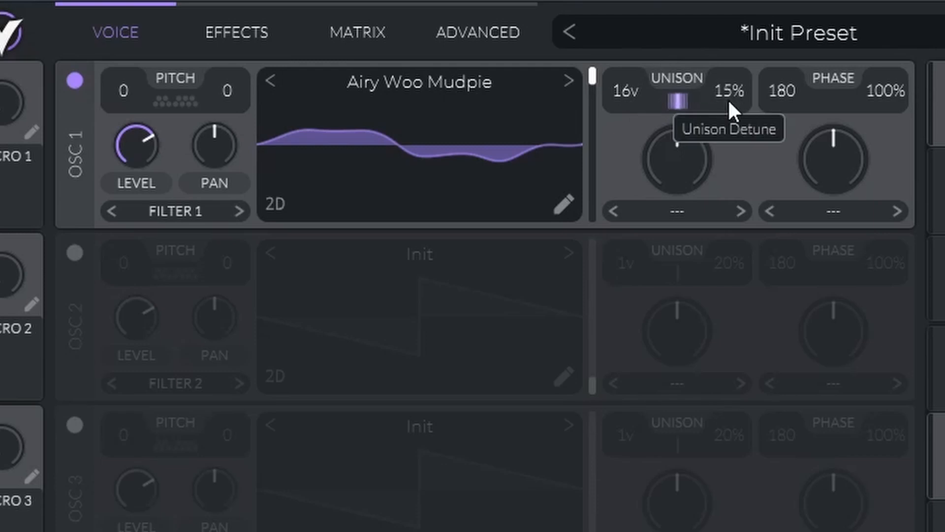
{"action": "left_click_drag", "start_coordinate": [733, 170], "coordinate": [742, 168]}
Step: Turn oscillator 1's level down to zero and assign LFO 2 to modulate it
{"action": "left_click_drag", "start_coordinate": [134, 138], "coordinate": [85, 305]}
{"action": "left_click_drag", "start_coordinate": [936, 456], "coordinate": [138, 222]}
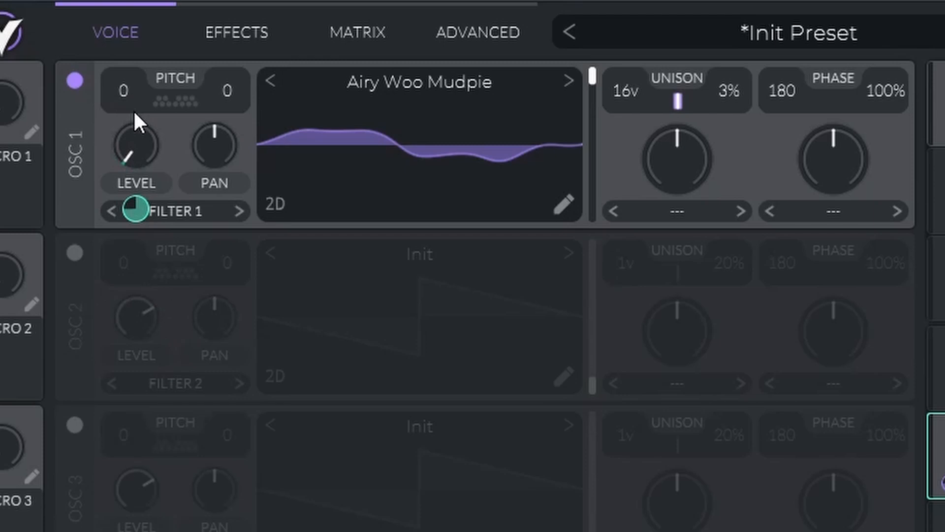
Step: Try several wavetable positions on oscillator 1, and set the position value to 253.9
{"action": "left_click_drag", "start_coordinate": [591, 84], "coordinate": [603, 126]}
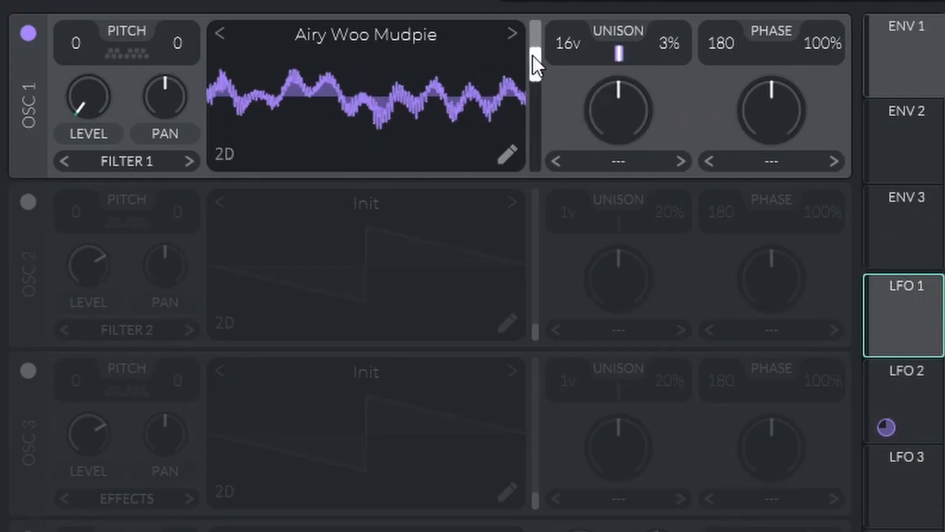
{"action": "left_click_drag", "start_coordinate": [535, 57], "coordinate": [541, 3]}
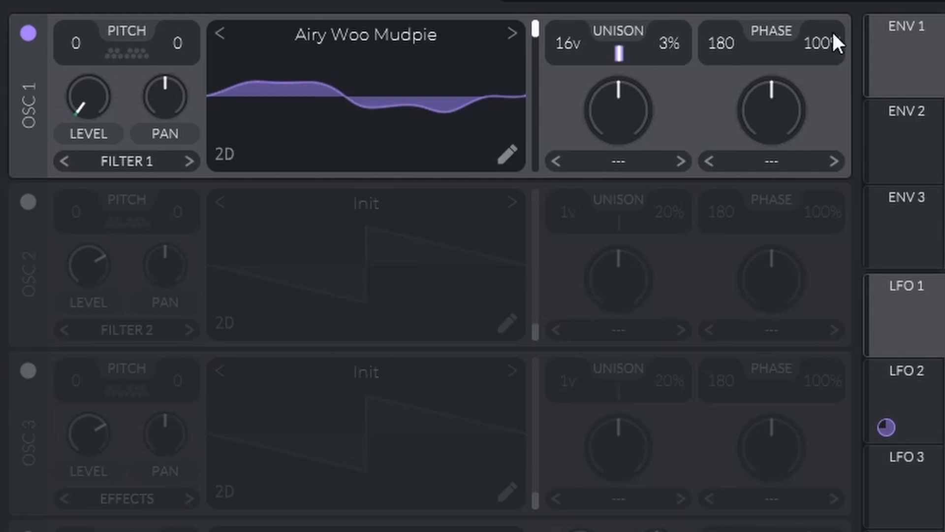
{"action": "left_click_drag", "start_coordinate": [535, 29], "coordinate": [535, 43]}
{"action": "right_click", "coordinate": [535, 43]}
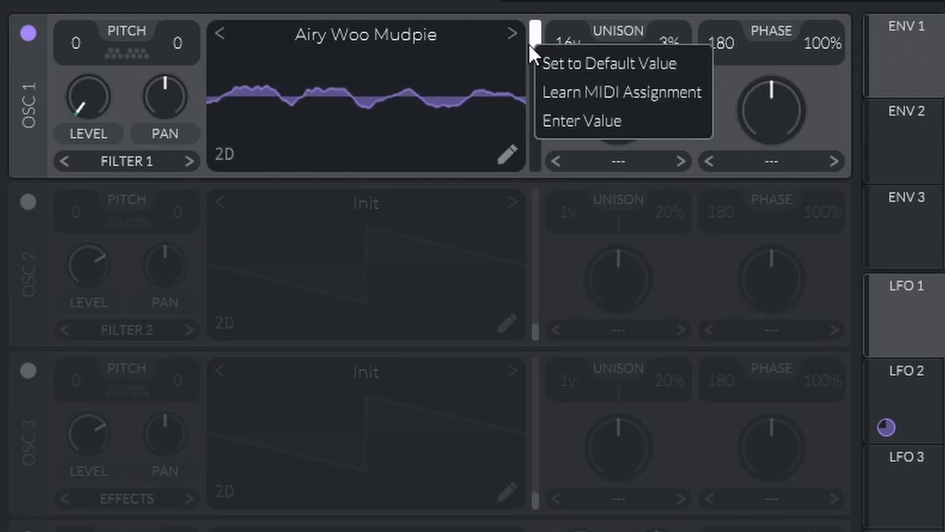
{"action": "left_click", "coordinate": [565, 118]}
{"action": "key", "text": "ctrl+a"}
{"action": "type", "text": "253.9"}
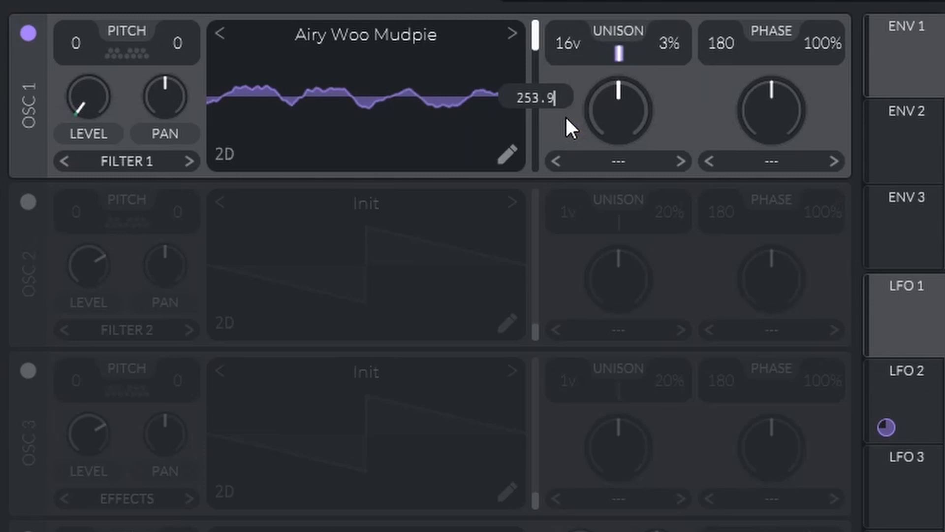
{"action": "key", "text": "Return"}
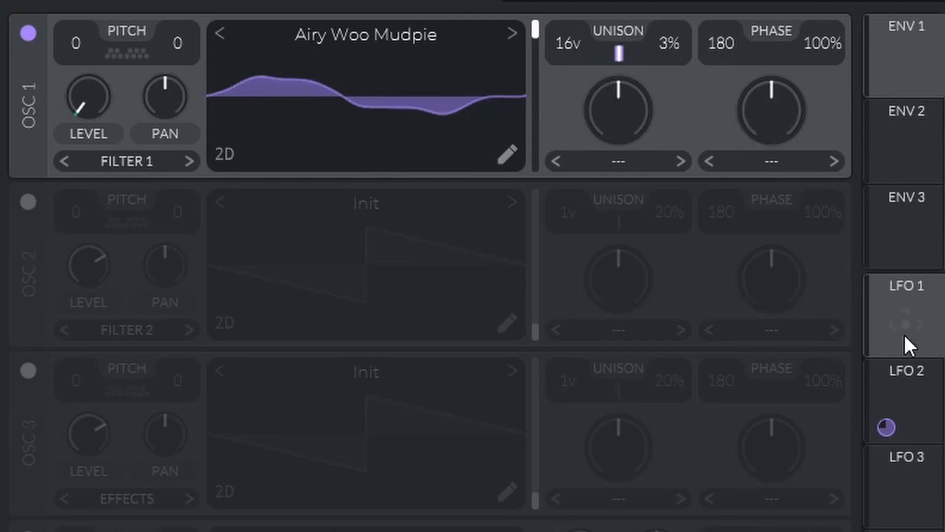
Step: Assign LFO 1 to oscillator 1's wavetable position with a modulation amount of -58.8
{"action": "left_click_drag", "start_coordinate": [905, 324], "coordinate": [511, 93]}
{"action": "right_click", "coordinate": [511, 94]}
{"action": "left_click", "coordinate": [586, 287]}
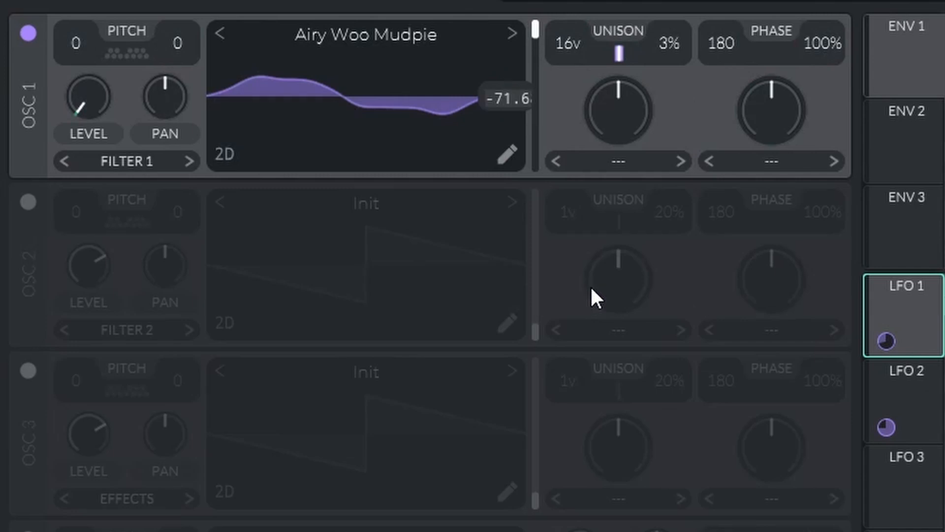
{"action": "type", "text": "-58.8"}
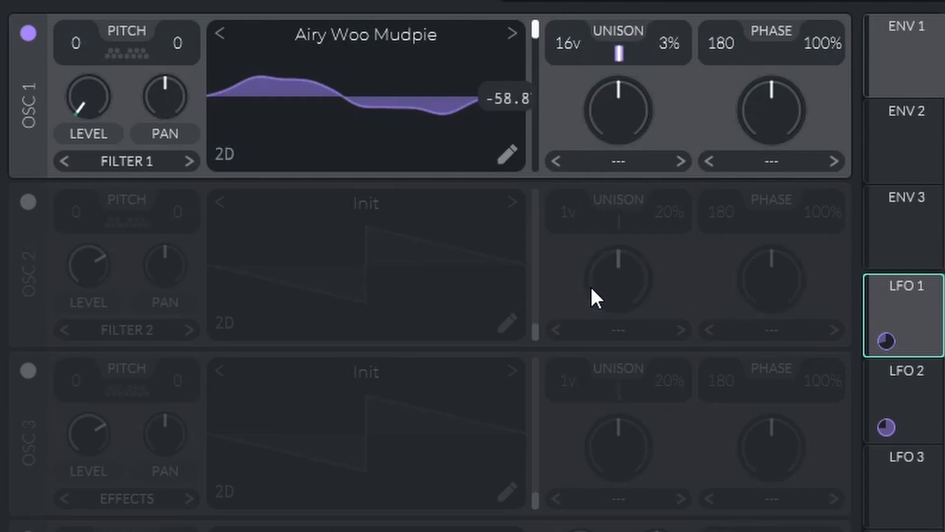
{"action": "key", "text": "Return"}
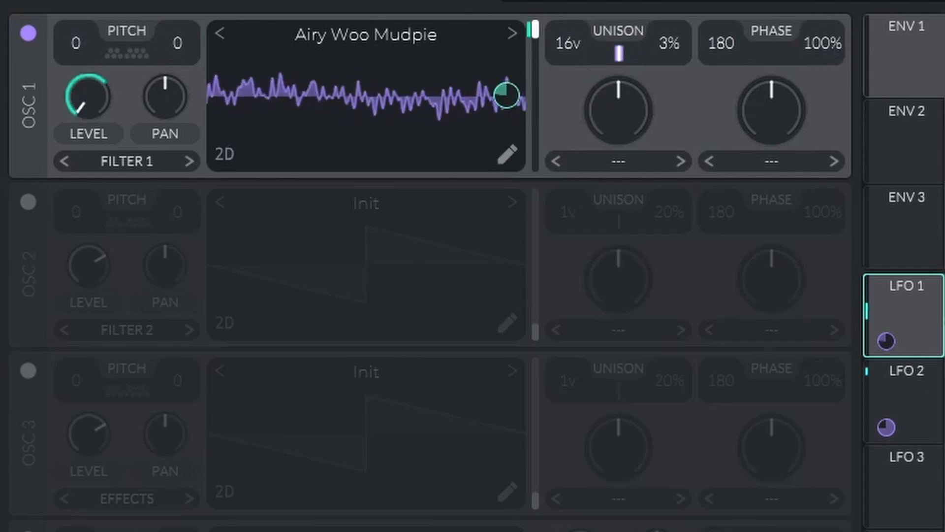
Step: Set oscillator 1's spectral morph mode to Vocode and turn its amount down well below the centre
{"action": "left_click", "coordinate": [613, 161]}
{"action": "left_click", "coordinate": [632, 251]}
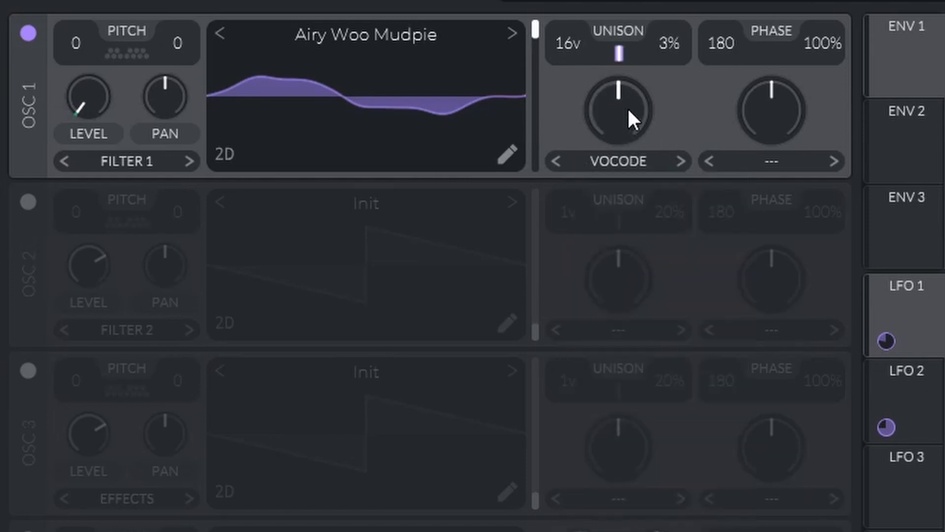
{"action": "left_click_drag", "start_coordinate": [627, 107], "coordinate": [607, 187]}
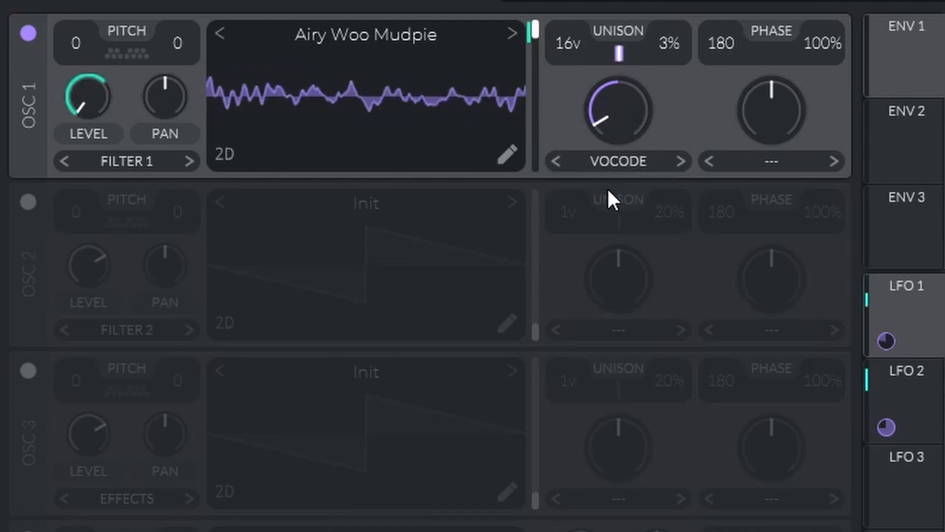
Step: Enable the Compressor effect in Multiband mode and lower the thresholds of its high and middle bands
{"action": "left_click", "coordinate": [203, 2]}
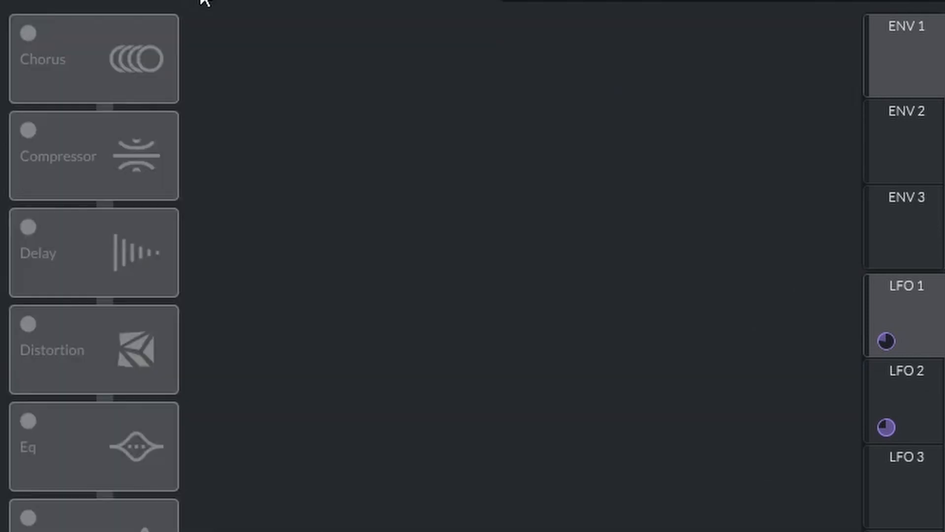
{"action": "left_click", "coordinate": [28, 129]}
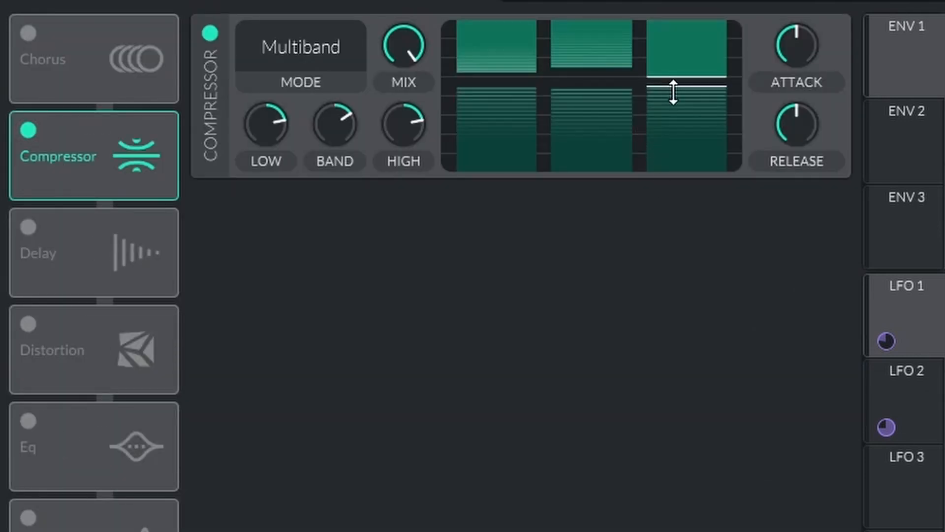
{"action": "mouse_move", "coordinate": [673, 90]}
{"action": "left_mouse_down"}
{"action": "mouse_move", "coordinate": [674, 81]}
{"action": "mouse_move", "coordinate": [672, 91]}
{"action": "left_mouse_up"}
{"action": "left_click_drag", "start_coordinate": [605, 85], "coordinate": [606, 87]}
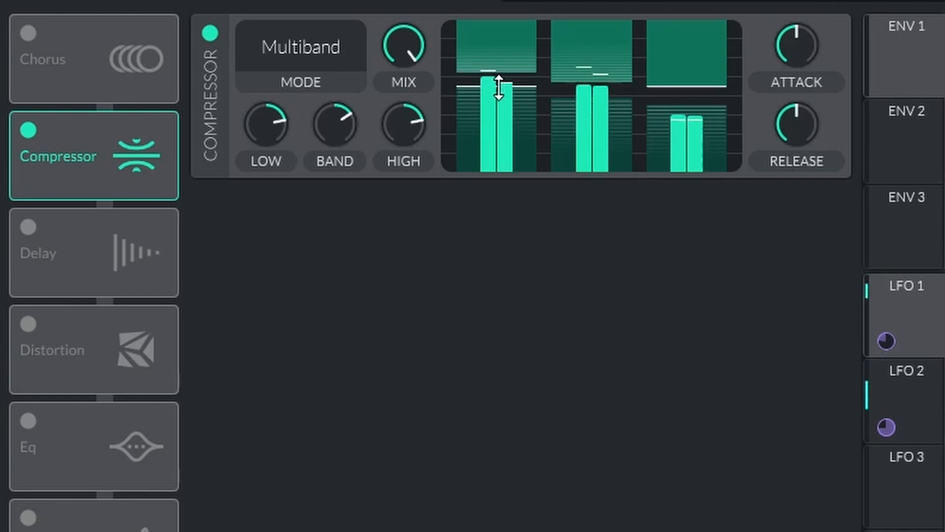
Step: Enable the Distortion effect with the Hard Clip type and raise its drive slightly above the centre
{"action": "left_click", "coordinate": [38, 319]}
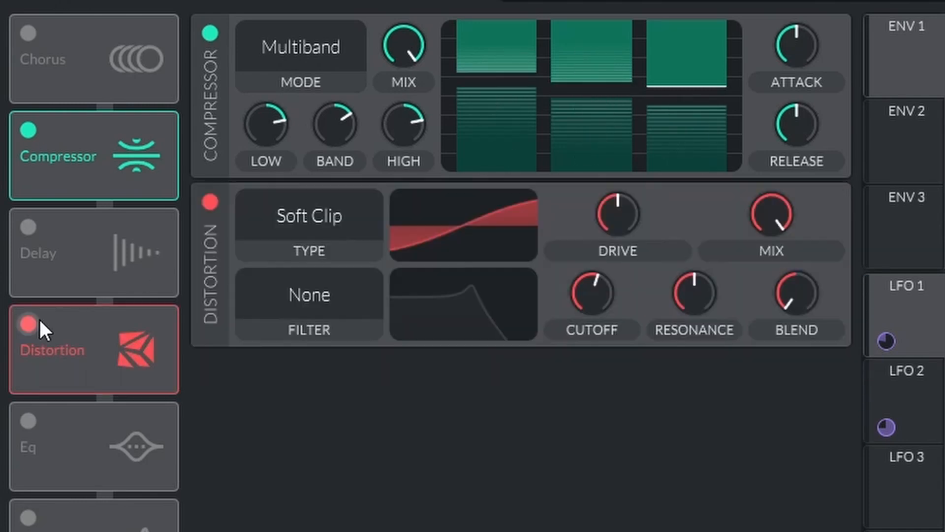
{"action": "left_click", "coordinate": [323, 229]}
{"action": "left_click", "coordinate": [341, 309]}
{"action": "left_click_drag", "start_coordinate": [635, 196], "coordinate": [626, 218]}
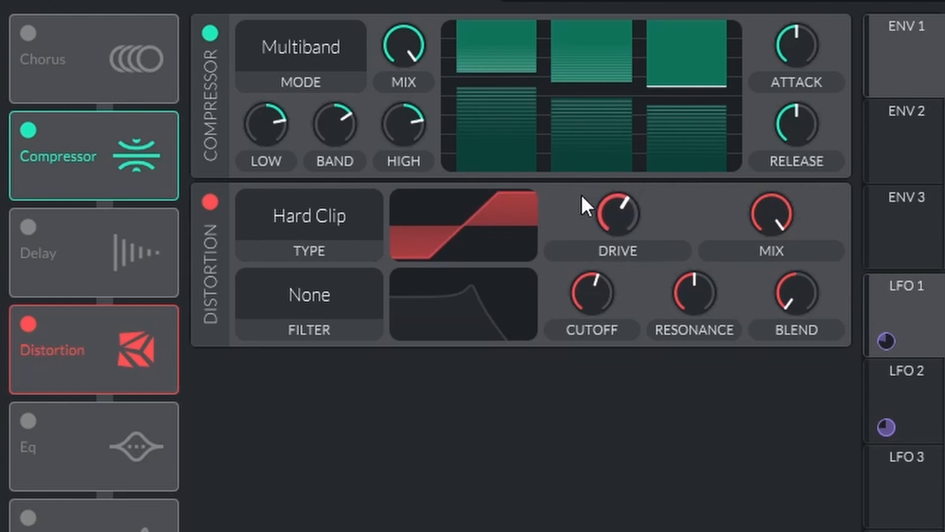
Step: Try the Down Sample type on the Distortion effect
{"action": "left_click", "coordinate": [379, 222]}
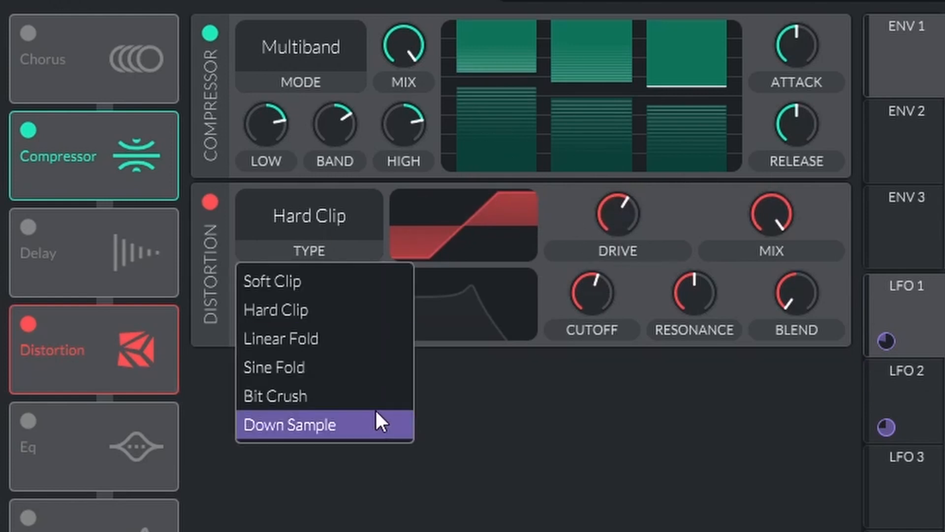
{"action": "left_click_drag", "start_coordinate": [638, 261], "coordinate": [624, 168]}
{"action": "left_click", "coordinate": [320, 224]}
{"action": "left_click", "coordinate": [312, 423]}
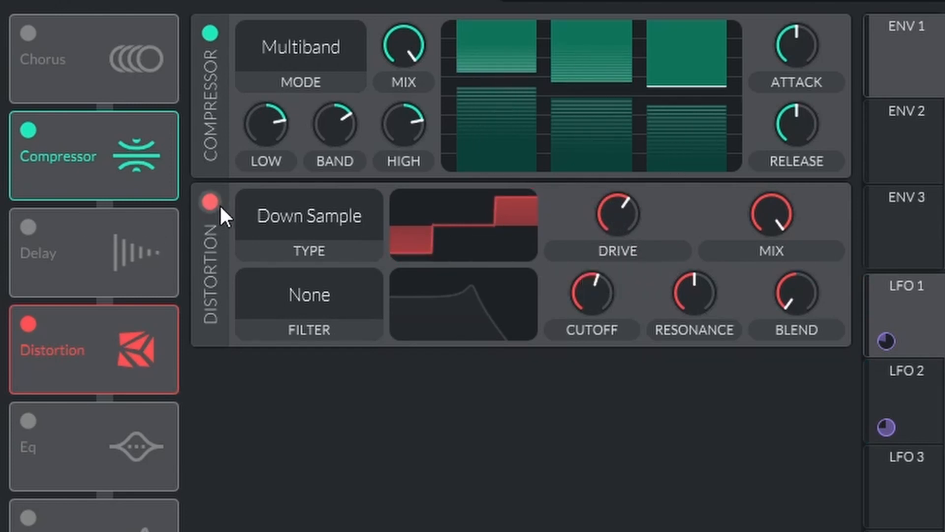
Step: Return the Distortion effect to the Hard Clip type and lower its drive to just above the centre
{"action": "left_click", "coordinate": [344, 224]}
{"action": "left_click", "coordinate": [338, 310]}
{"action": "left_click_drag", "start_coordinate": [605, 218], "coordinate": [601, 226]}
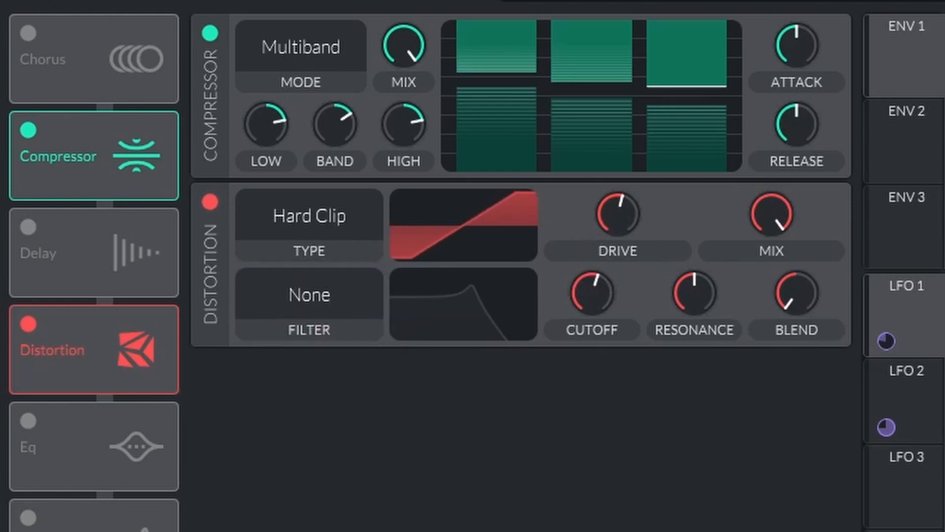
Step: Enable the Phaser with its frequency on Freeze, set the offset to 107.4, reduce its blend below 1.000, and compare it with the effect bypassed
{"action": "scroll", "coordinate": [270, 421], "scroll_direction": "down", "scroll_amount": 3}
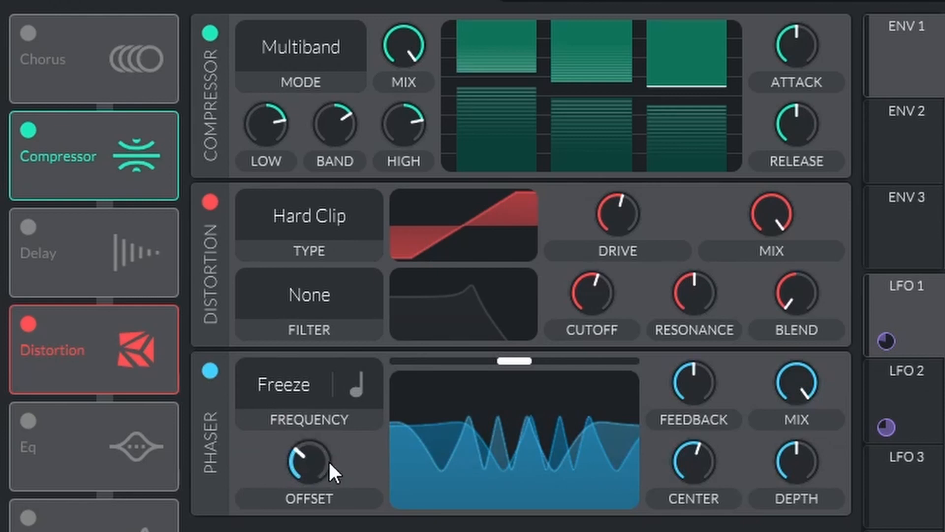
{"action": "left_click_drag", "start_coordinate": [295, 465], "coordinate": [296, 475]}
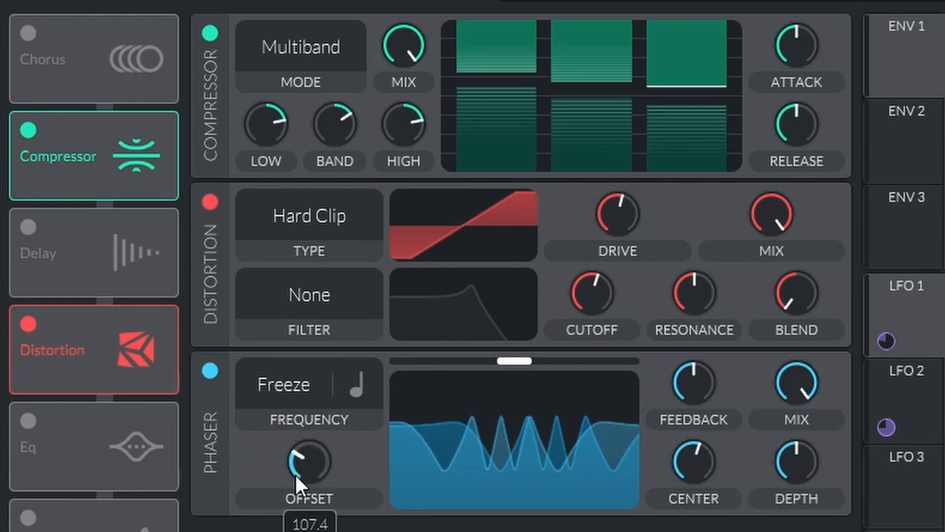
{"action": "mouse_move", "coordinate": [512, 356]}
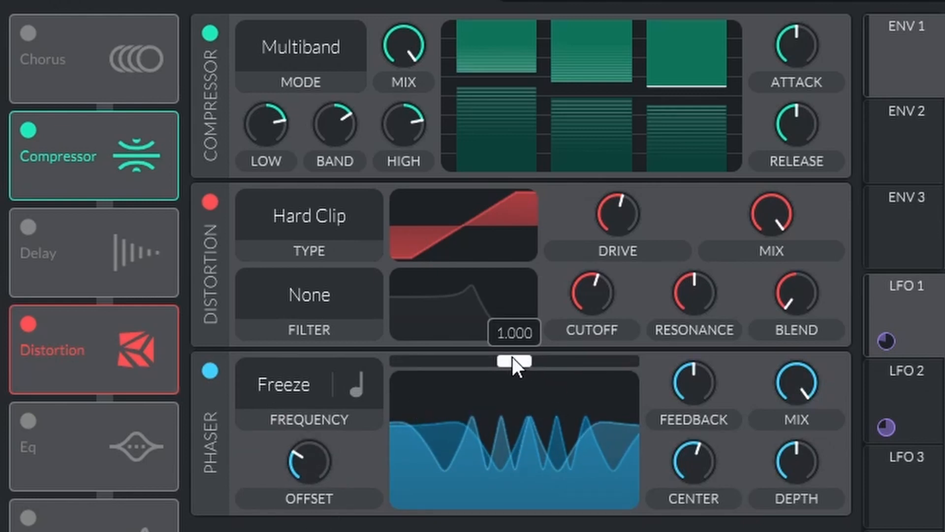
{"action": "left_click_drag", "start_coordinate": [512, 357], "coordinate": [479, 363]}
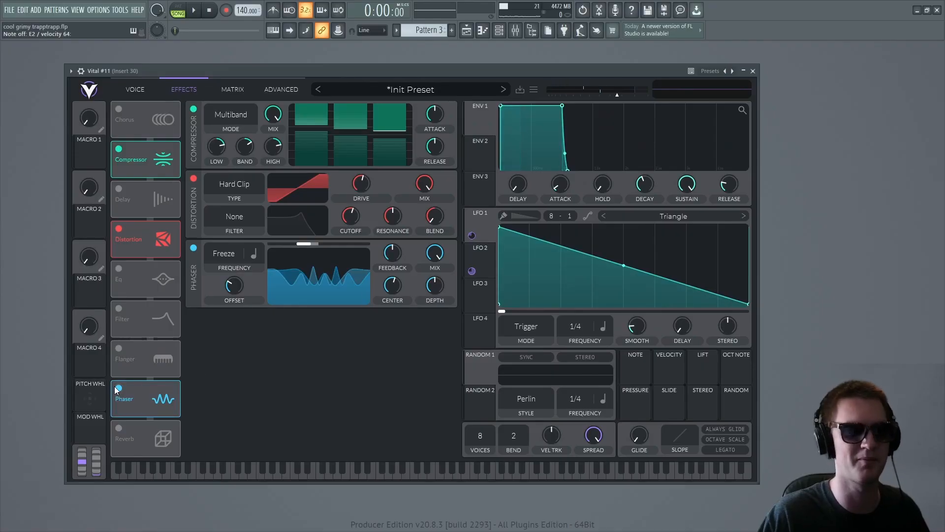
{"action": "left_click", "coordinate": [118, 388]}
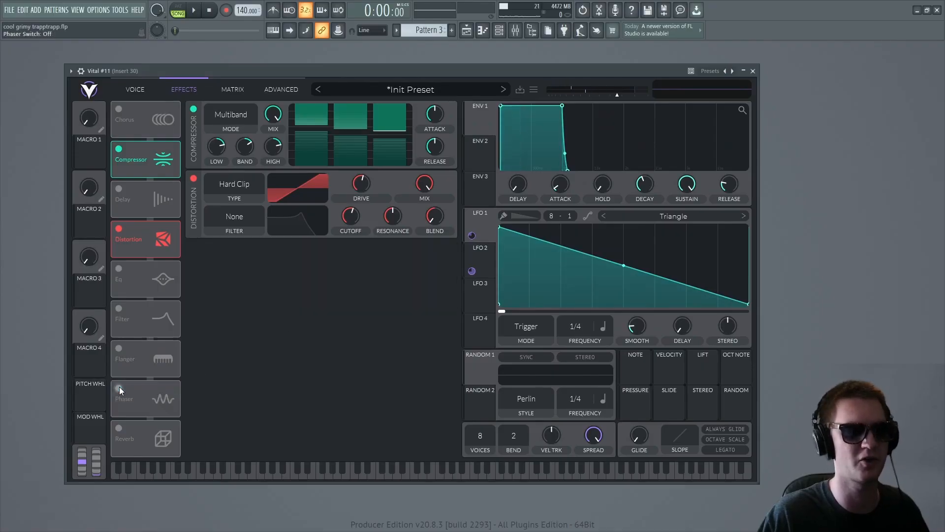
{"action": "left_click", "coordinate": [119, 388]}
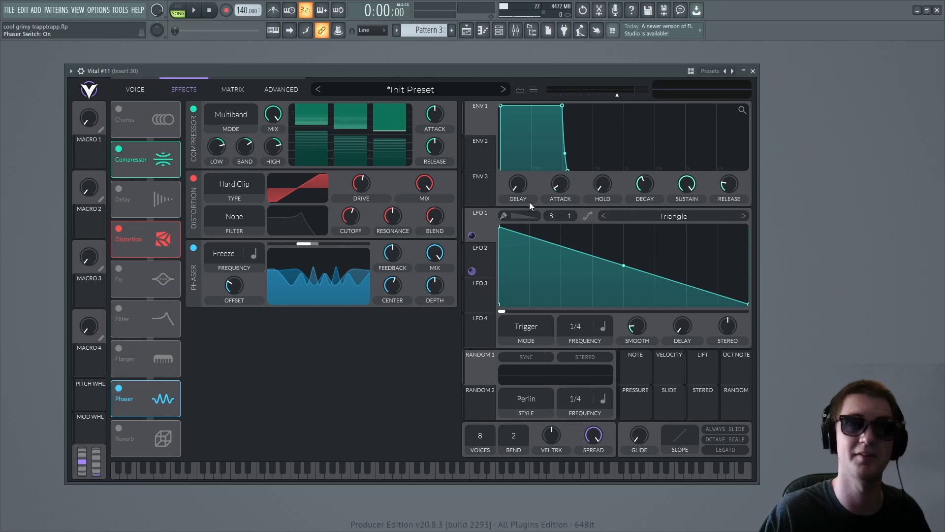
Step: Load the OTT multiband compressor into the first effect slot of mixer Insert 30
{"action": "left_click", "coordinate": [516, 31]}
{"action": "left_click", "coordinate": [841, 78]}
{"action": "mouse_move", "coordinate": [845, 91]}
{"action": "left_click", "coordinate": [681, 370]}
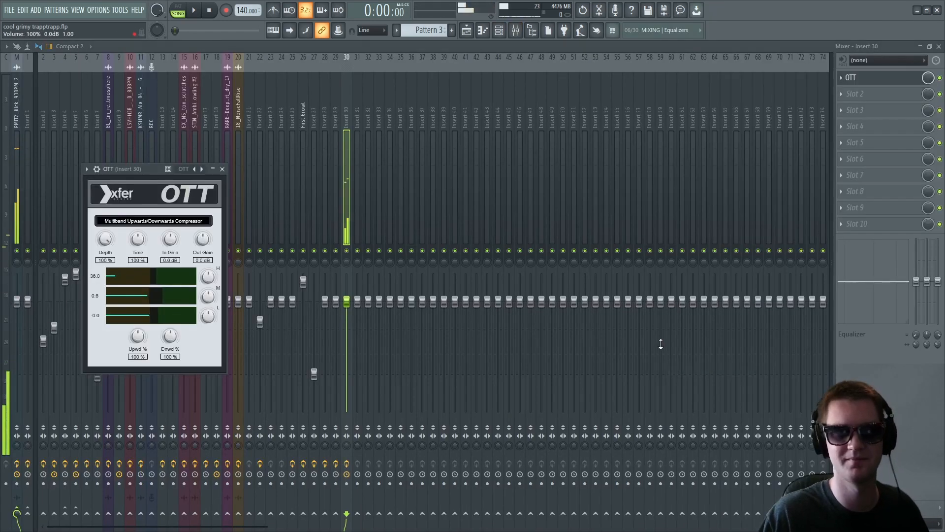
Step: Add Fruity parametric EQ 2 to slot 10 of Insert 30 and move its low-cut band to a lower frequency
{"action": "left_click", "coordinate": [885, 95]}
{"action": "mouse_move", "coordinate": [851, 108]}
{"action": "left_click", "coordinate": [709, 509]}
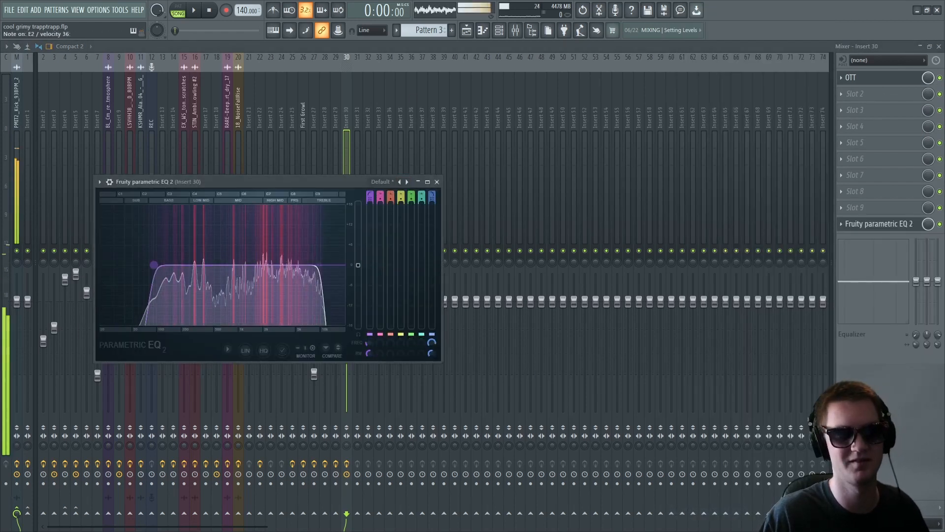
{"action": "left_click_drag", "start_coordinate": [152, 265], "coordinate": [127, 264]}
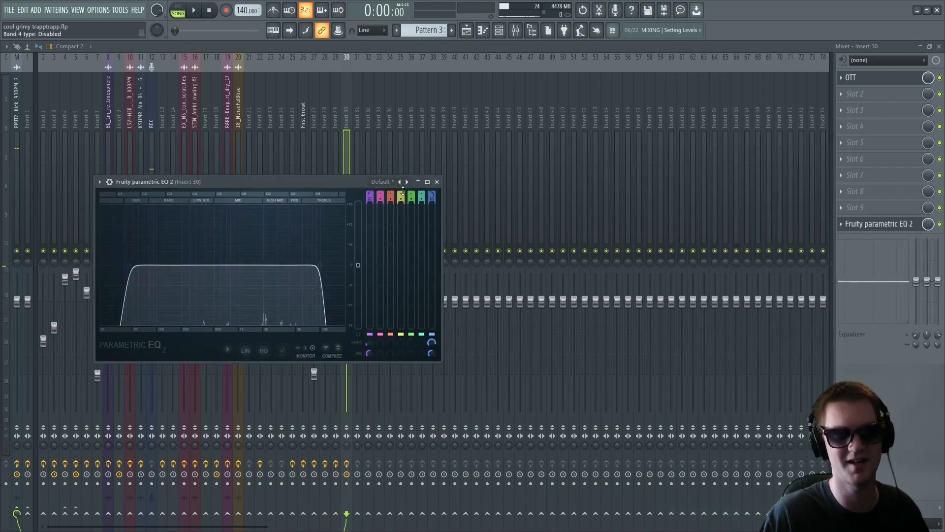
{"action": "left_click", "coordinate": [438, 182]}
Step: Reopen the Vital #11 instrument from the channel rack and close the rack and mixer so only the synth remains
{"action": "key", "text": "F6"}
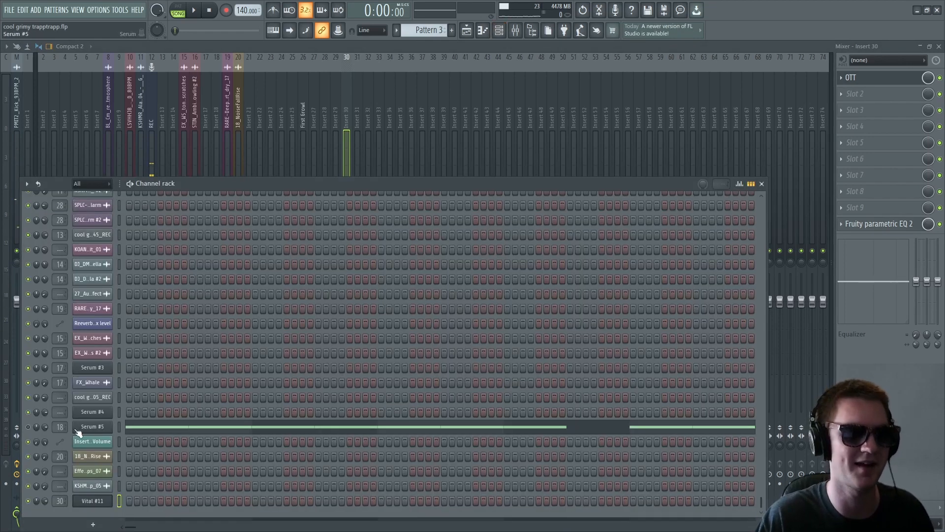
{"action": "left_click", "coordinate": [92, 486]}
{"action": "left_click", "coordinate": [92, 501]}
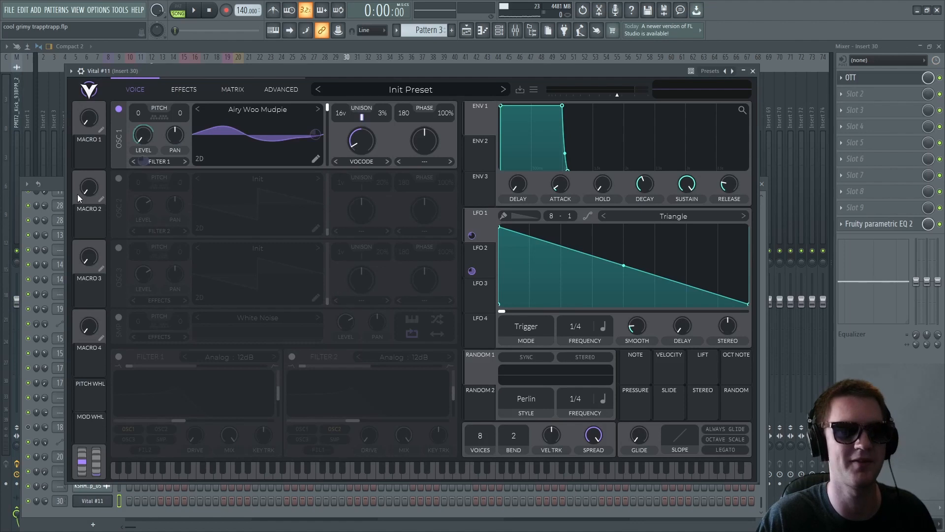
{"action": "left_click_drag", "start_coordinate": [611, 71], "coordinate": [573, 78]}
{"action": "left_click", "coordinate": [762, 185]}
{"action": "left_click", "coordinate": [768, 183]}
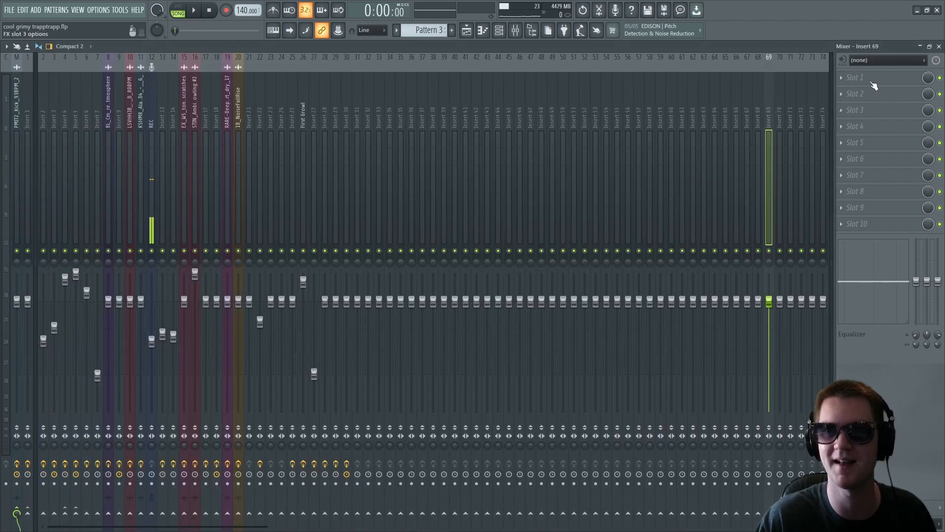
{"action": "left_click", "coordinate": [938, 47]}
{"action": "left_click_drag", "start_coordinate": [374, 79], "coordinate": [404, 65]}
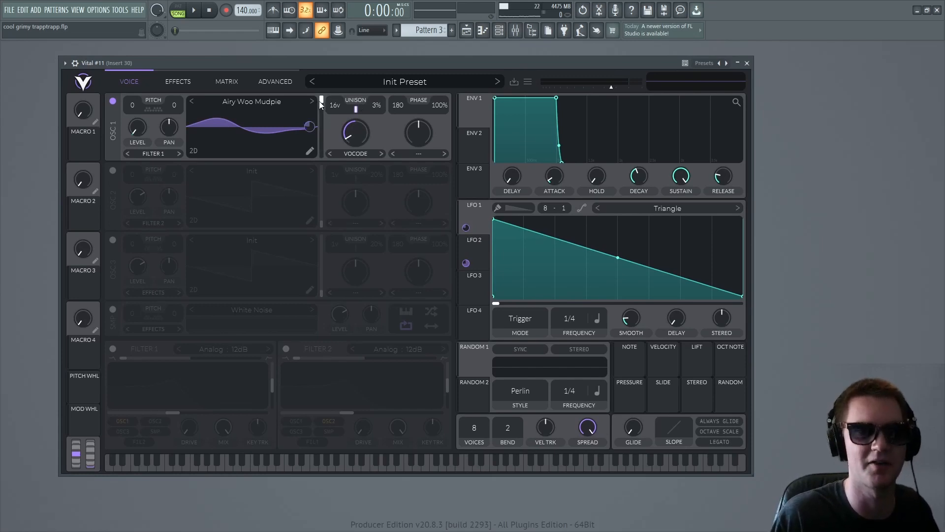
Step: Audition different wavetable positions on oscillator 1, moving the frame down to about 84 and back up to about 127
{"action": "left_click_drag", "start_coordinate": [321, 102], "coordinate": [320, 138]}
{"action": "left_click_drag", "start_coordinate": [321, 140], "coordinate": [323, 143]}
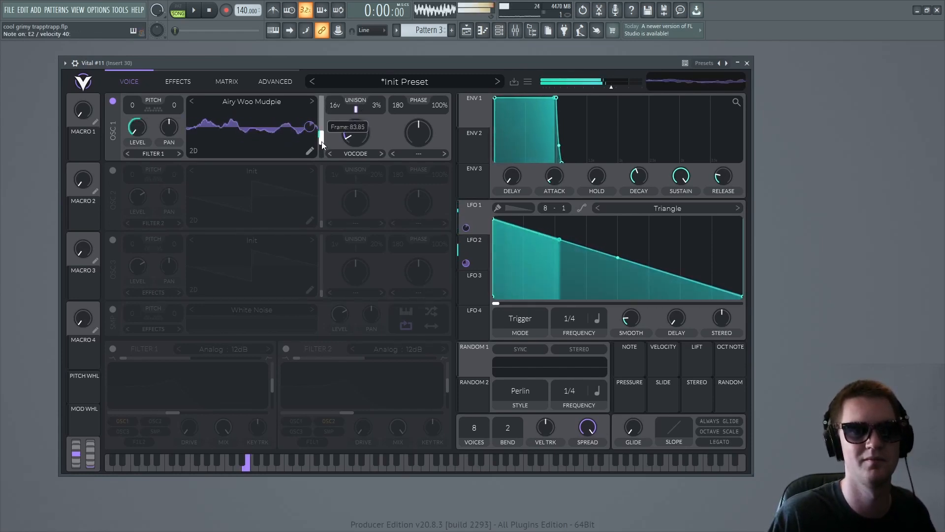
{"action": "left_click", "coordinate": [473, 250]}
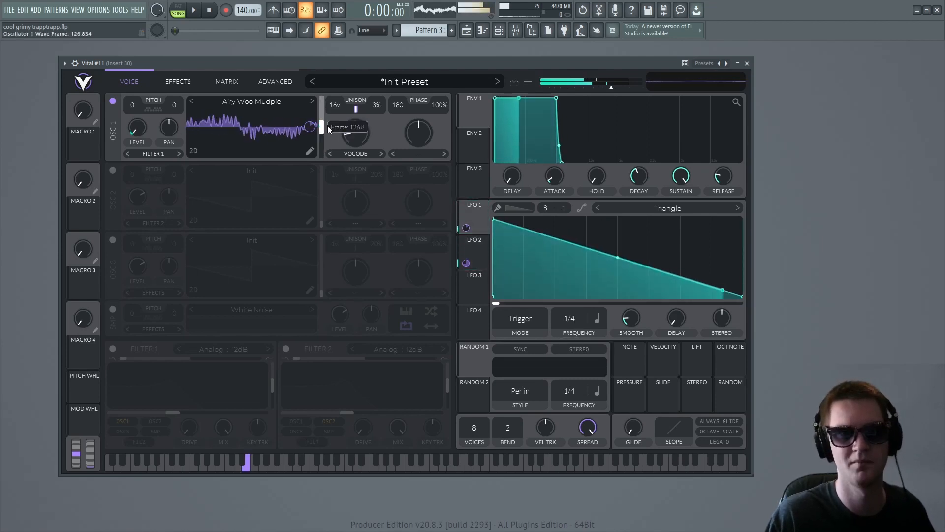
{"action": "left_click_drag", "start_coordinate": [325, 125], "coordinate": [309, 139]}
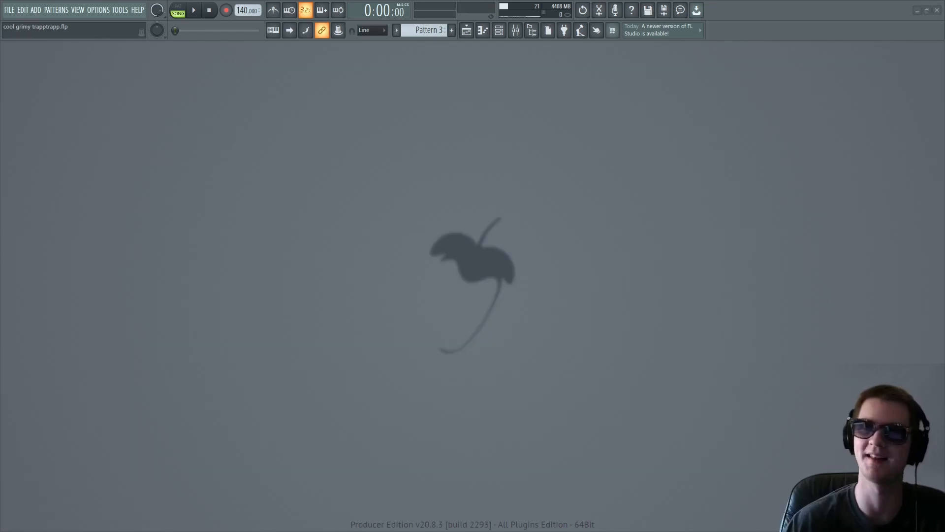